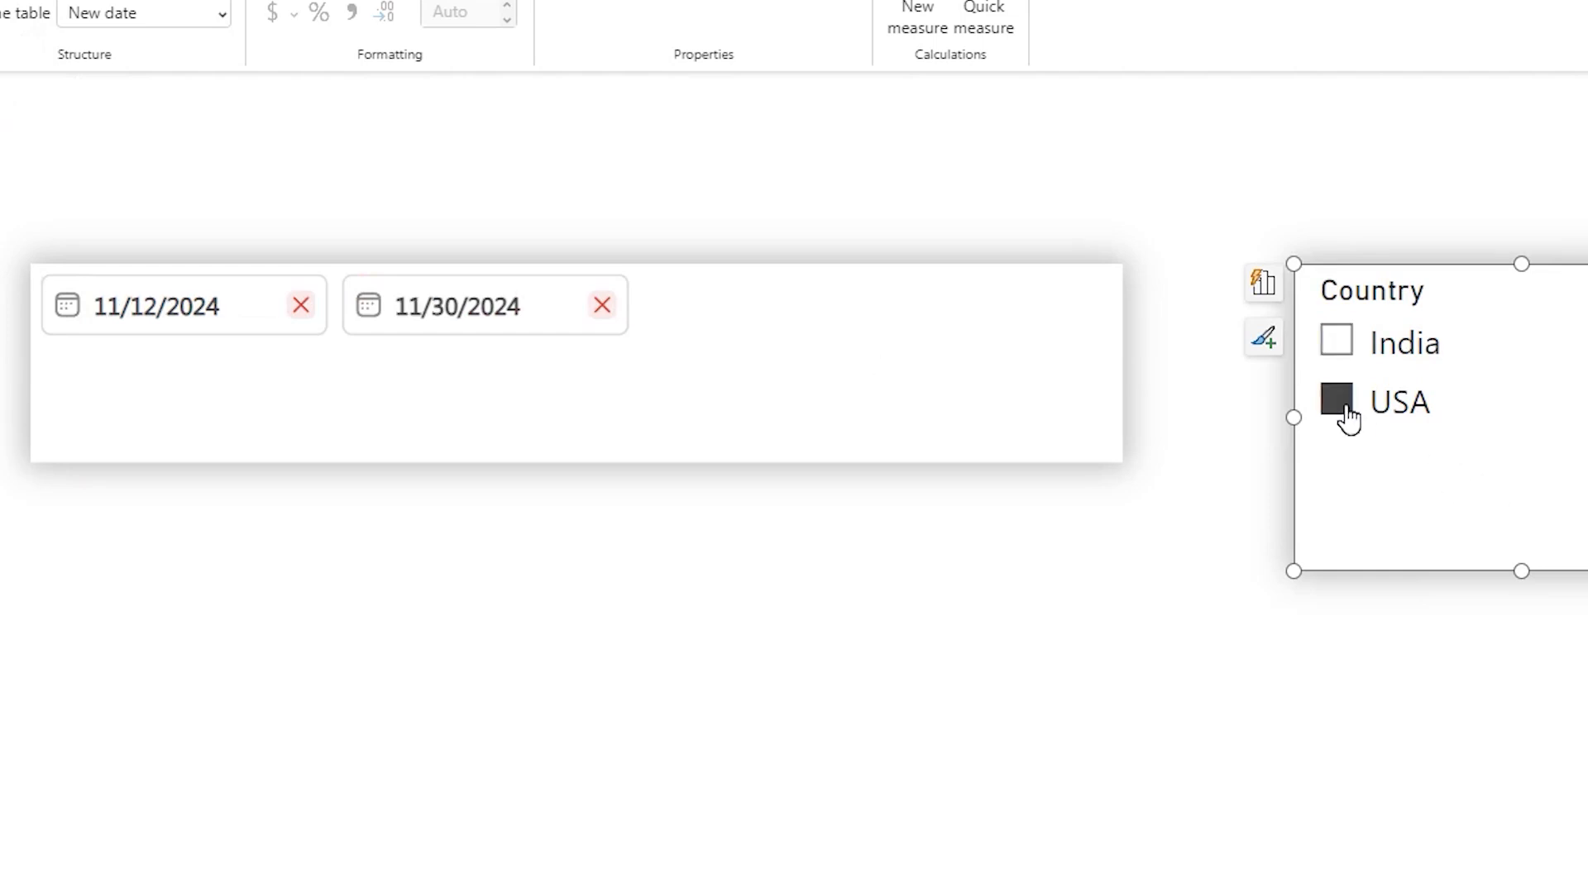
Step: Toggle the Country slicer between India and USA to compare the date picker's displayed format
{"action": "left_click", "coordinate": [1345, 356]}
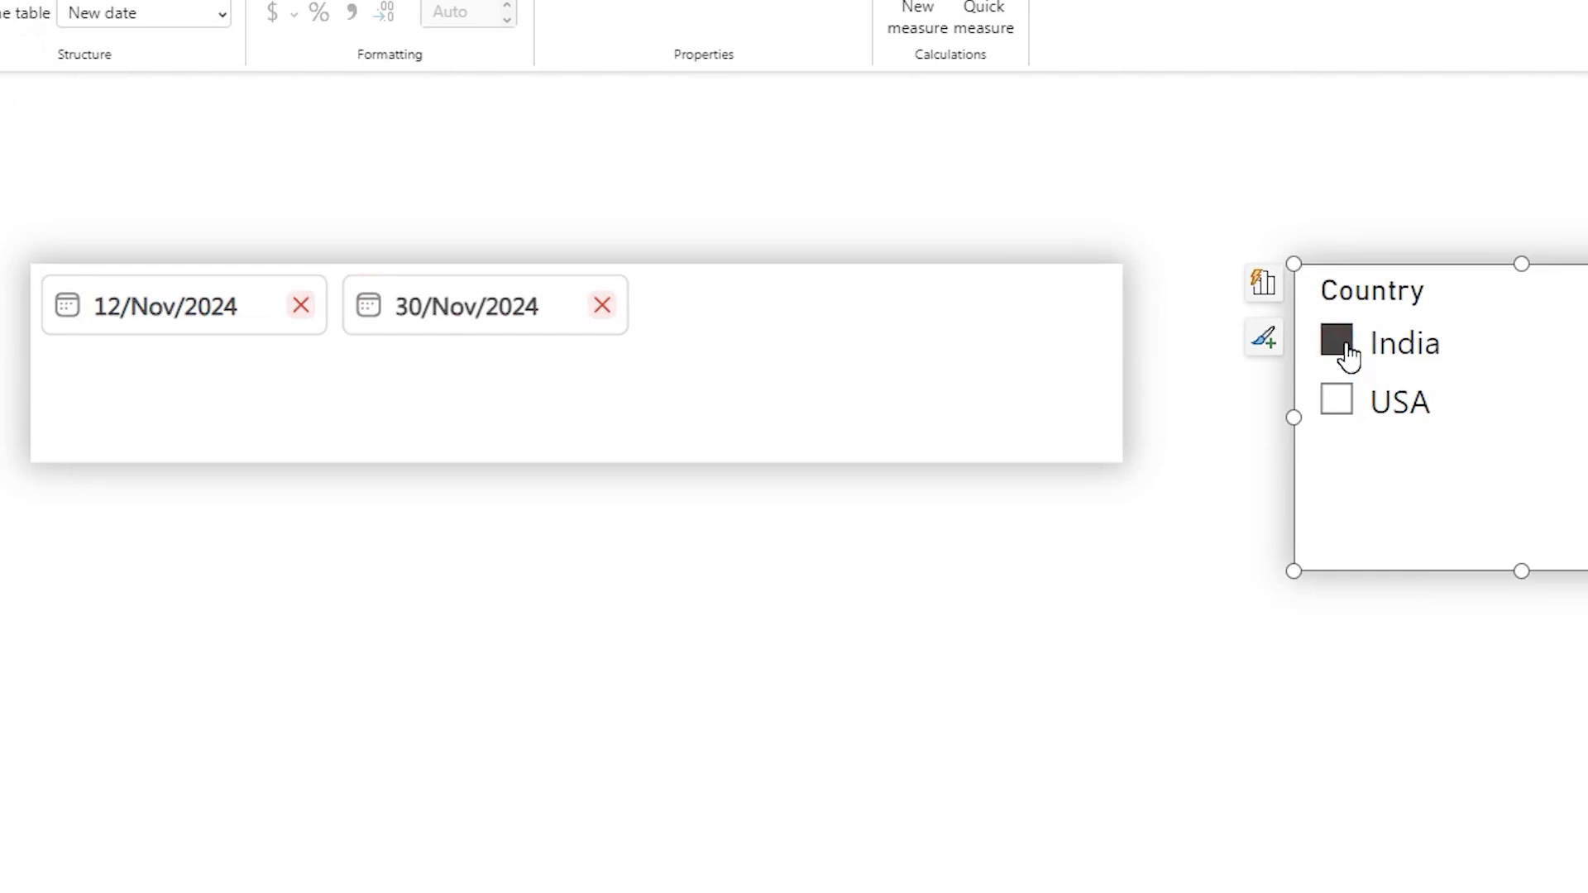
{"action": "left_click", "coordinate": [1358, 403]}
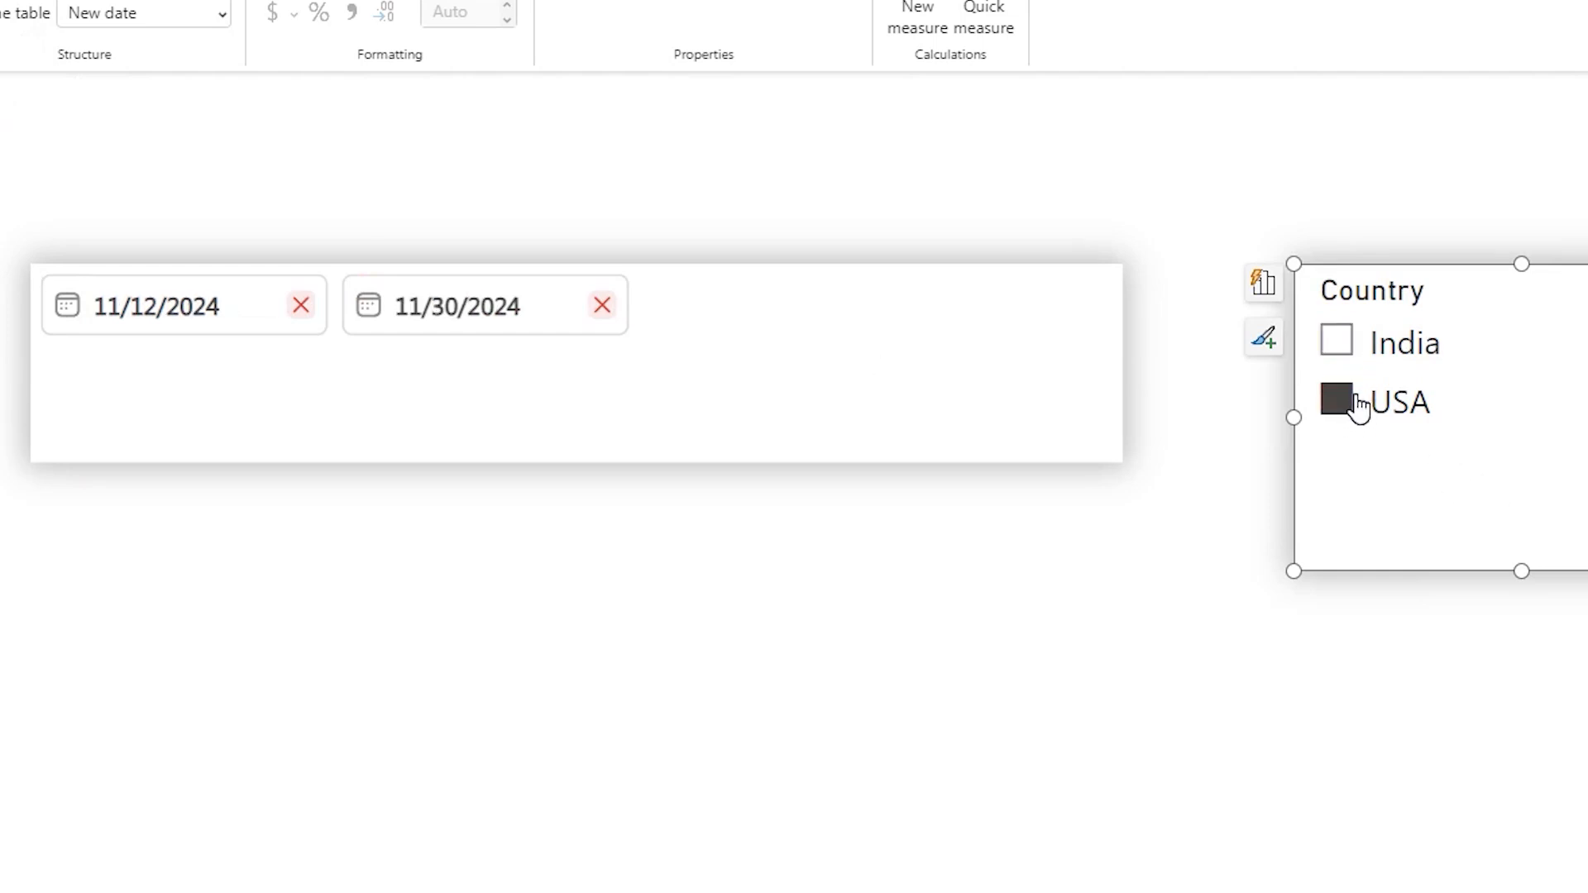
{"action": "left_click", "coordinate": [1348, 356]}
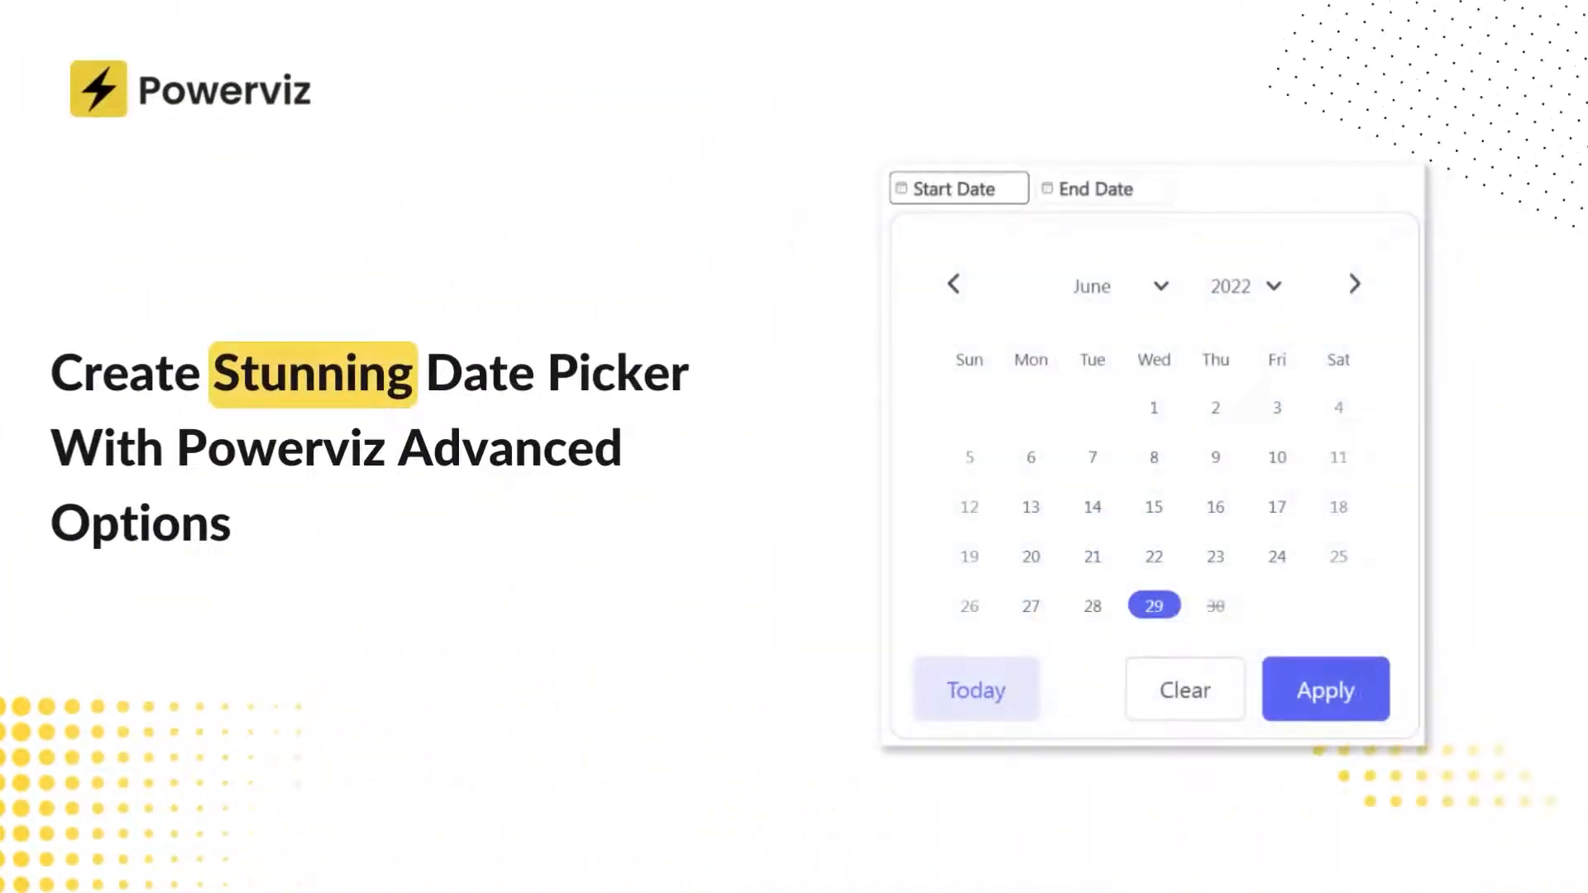
{"action": "left_click", "coordinate": [1356, 412]}
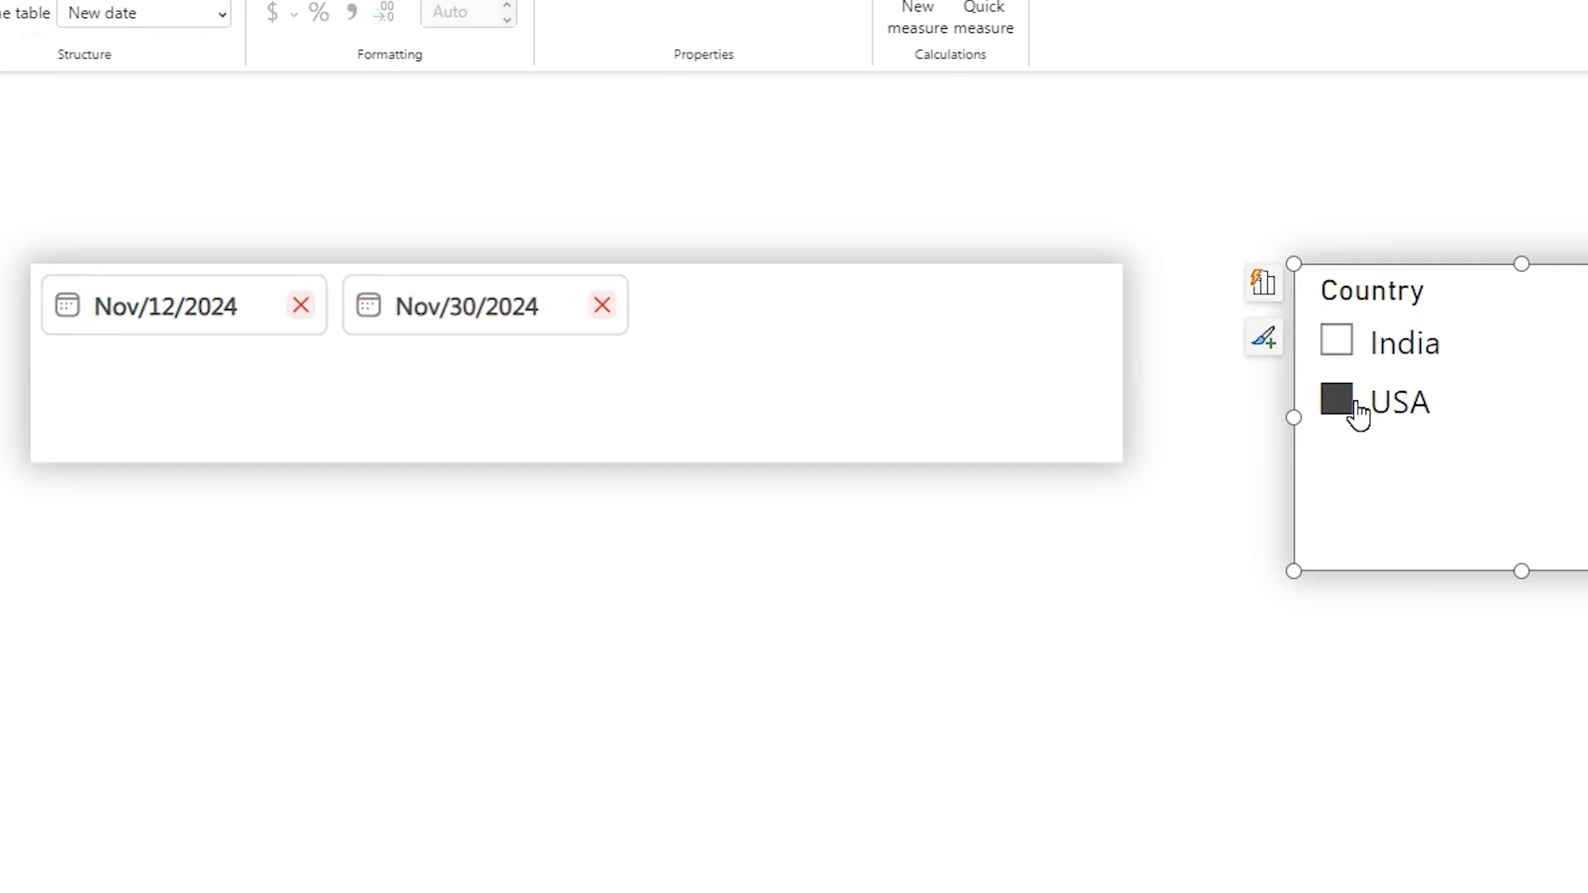
{"action": "left_click", "coordinate": [1356, 357]}
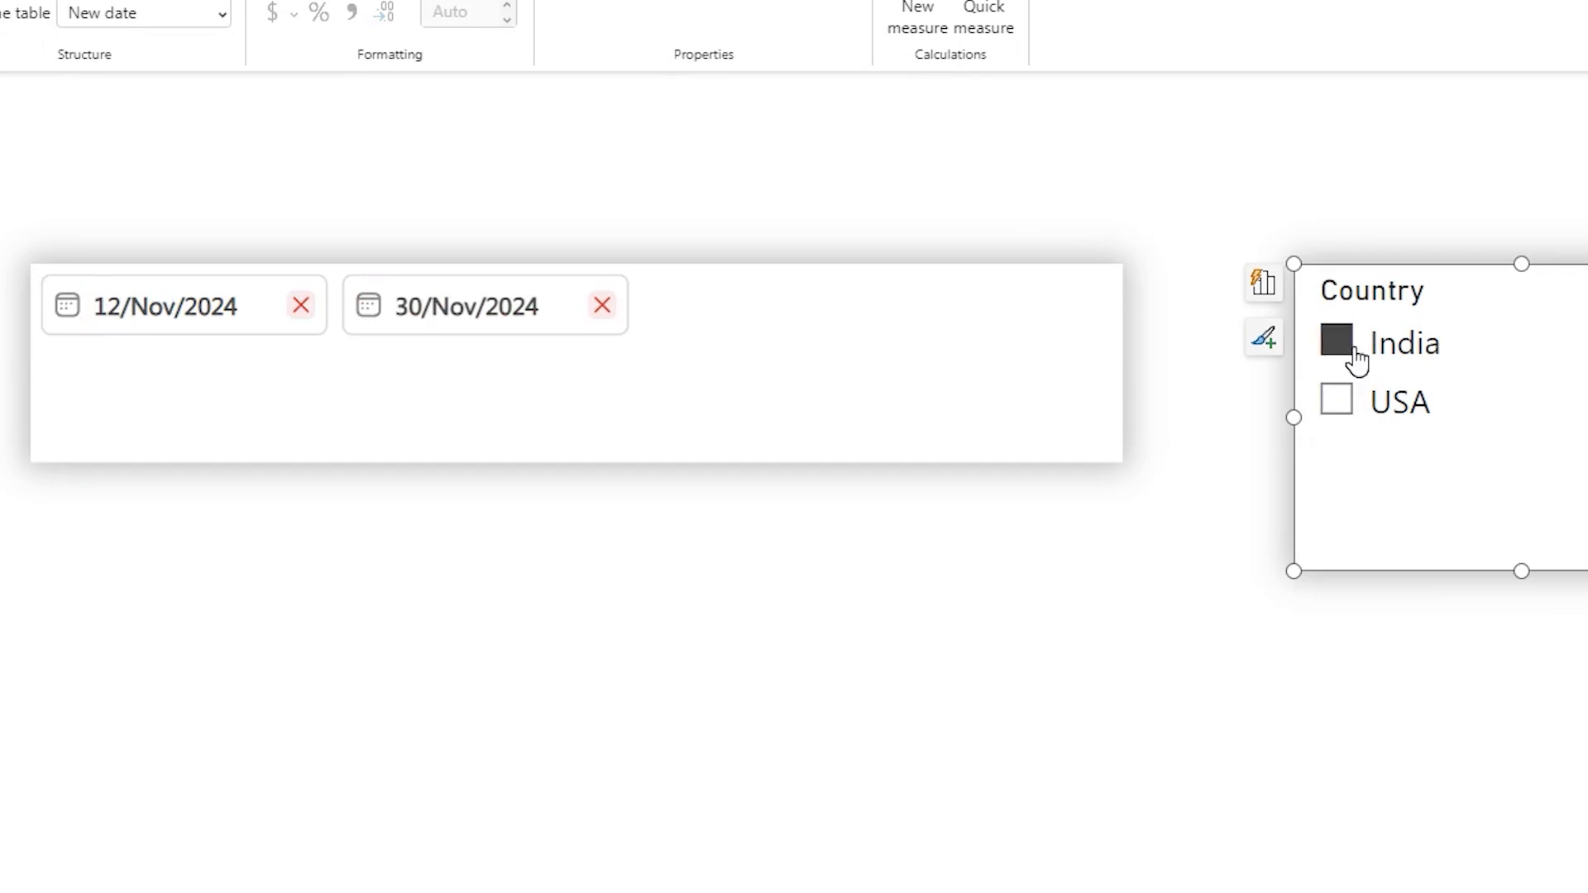
{"action": "left_click", "coordinate": [1356, 414]}
{"action": "left_click", "coordinate": [1354, 356]}
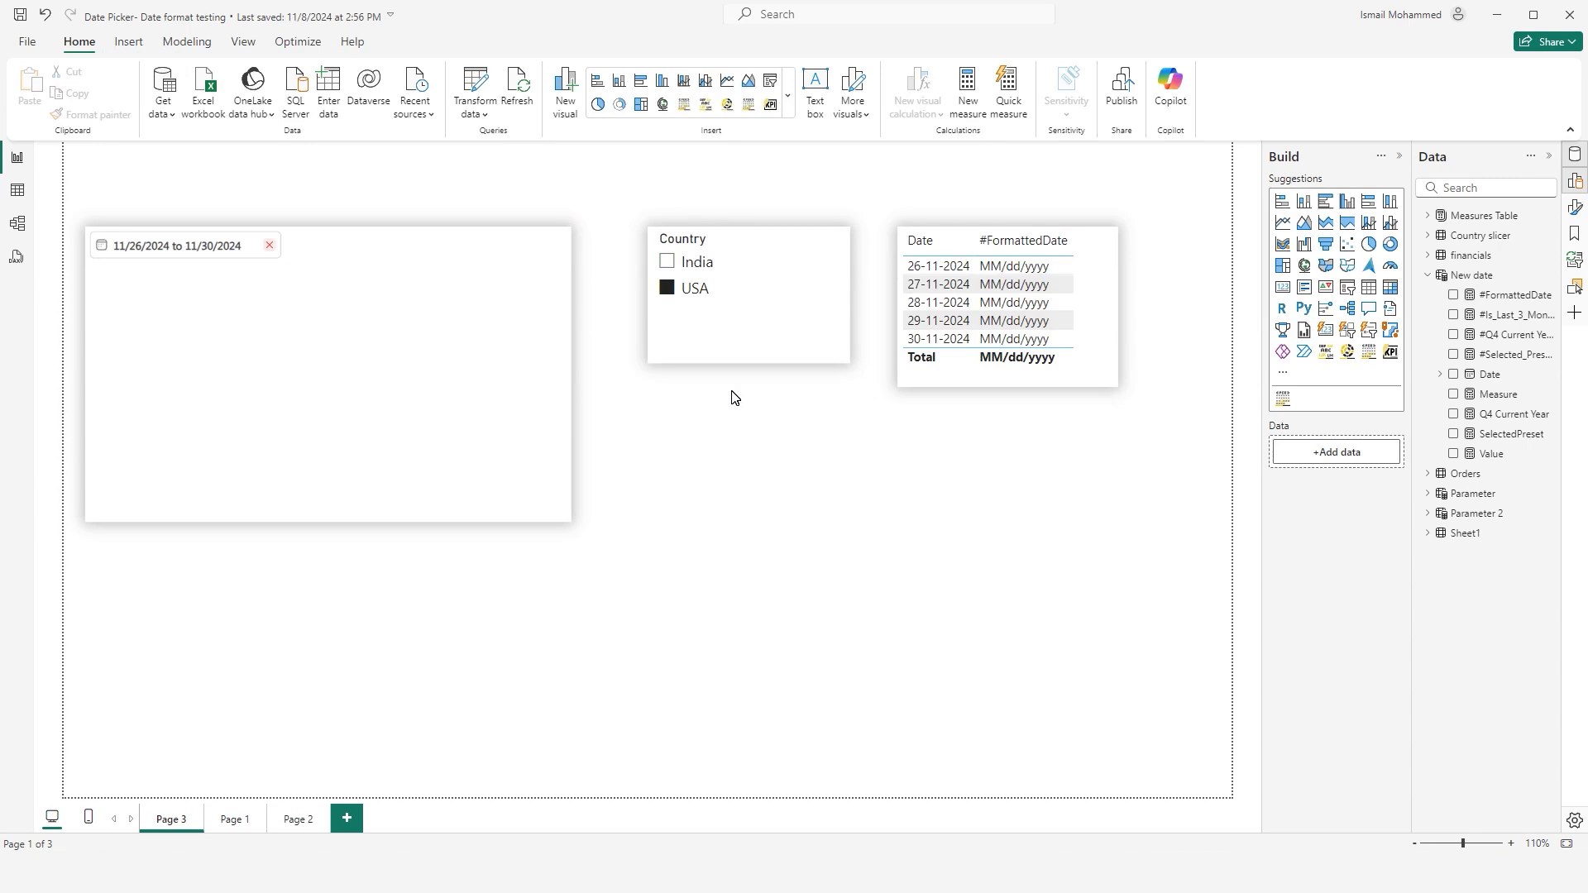
Step: Review the #FormattedDate SWITCH formula: USA gives MM/dd/yyyy, India gives dd/MM/yyyy
{"action": "left_click", "coordinate": [1516, 296]}
{"action": "left_click_drag", "start_coordinate": [214, 197], "coordinate": [124, 197]}
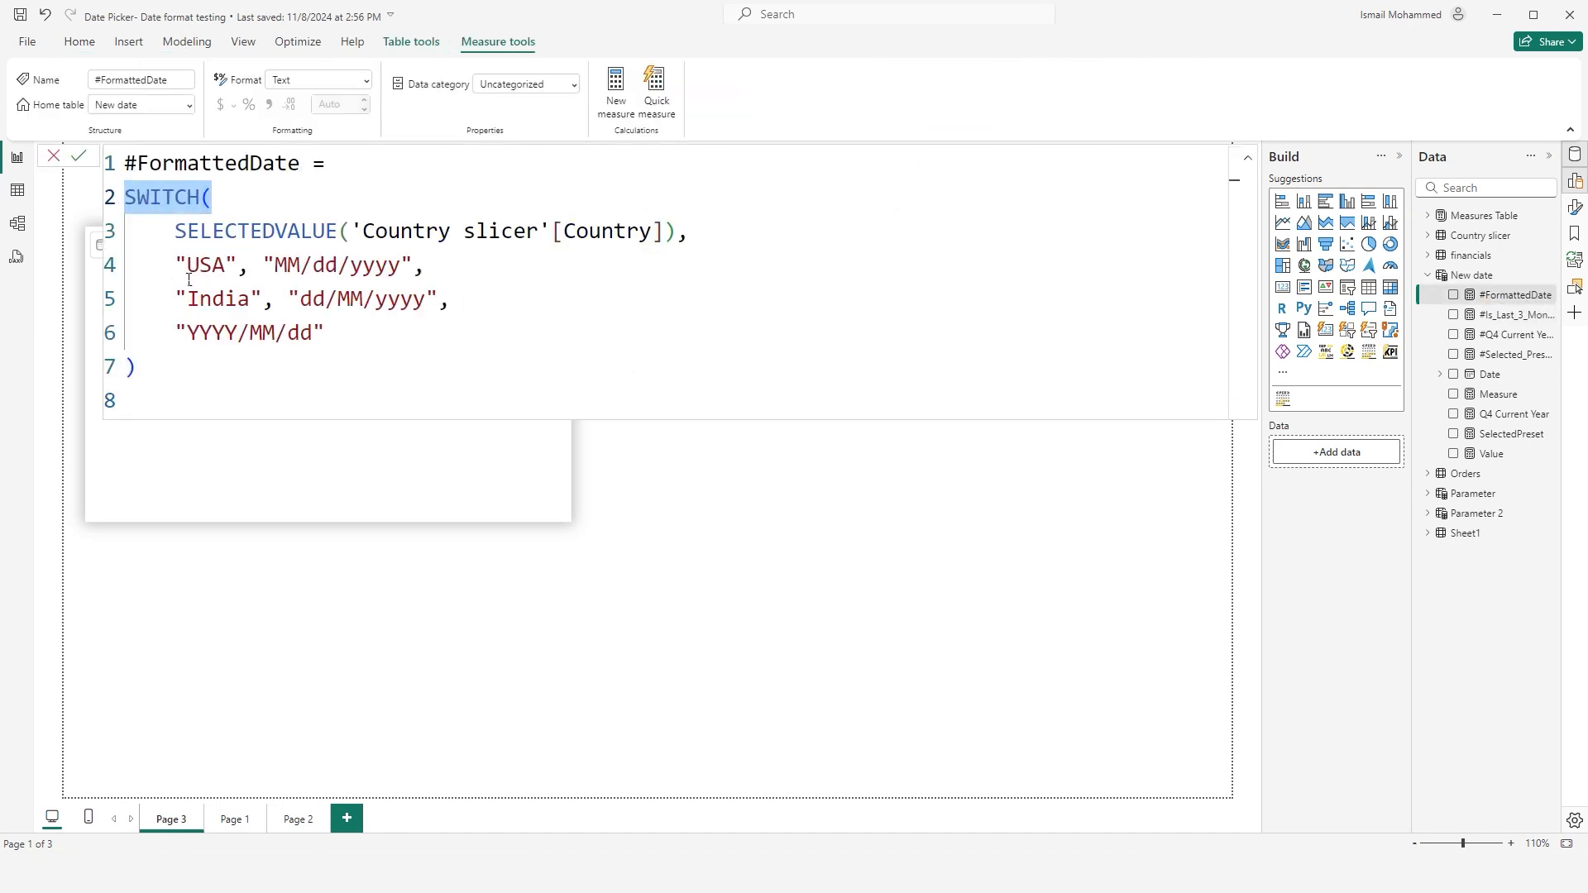
{"action": "left_click_drag", "start_coordinate": [181, 264], "coordinate": [417, 264]}
{"action": "left_click", "coordinate": [236, 265]}
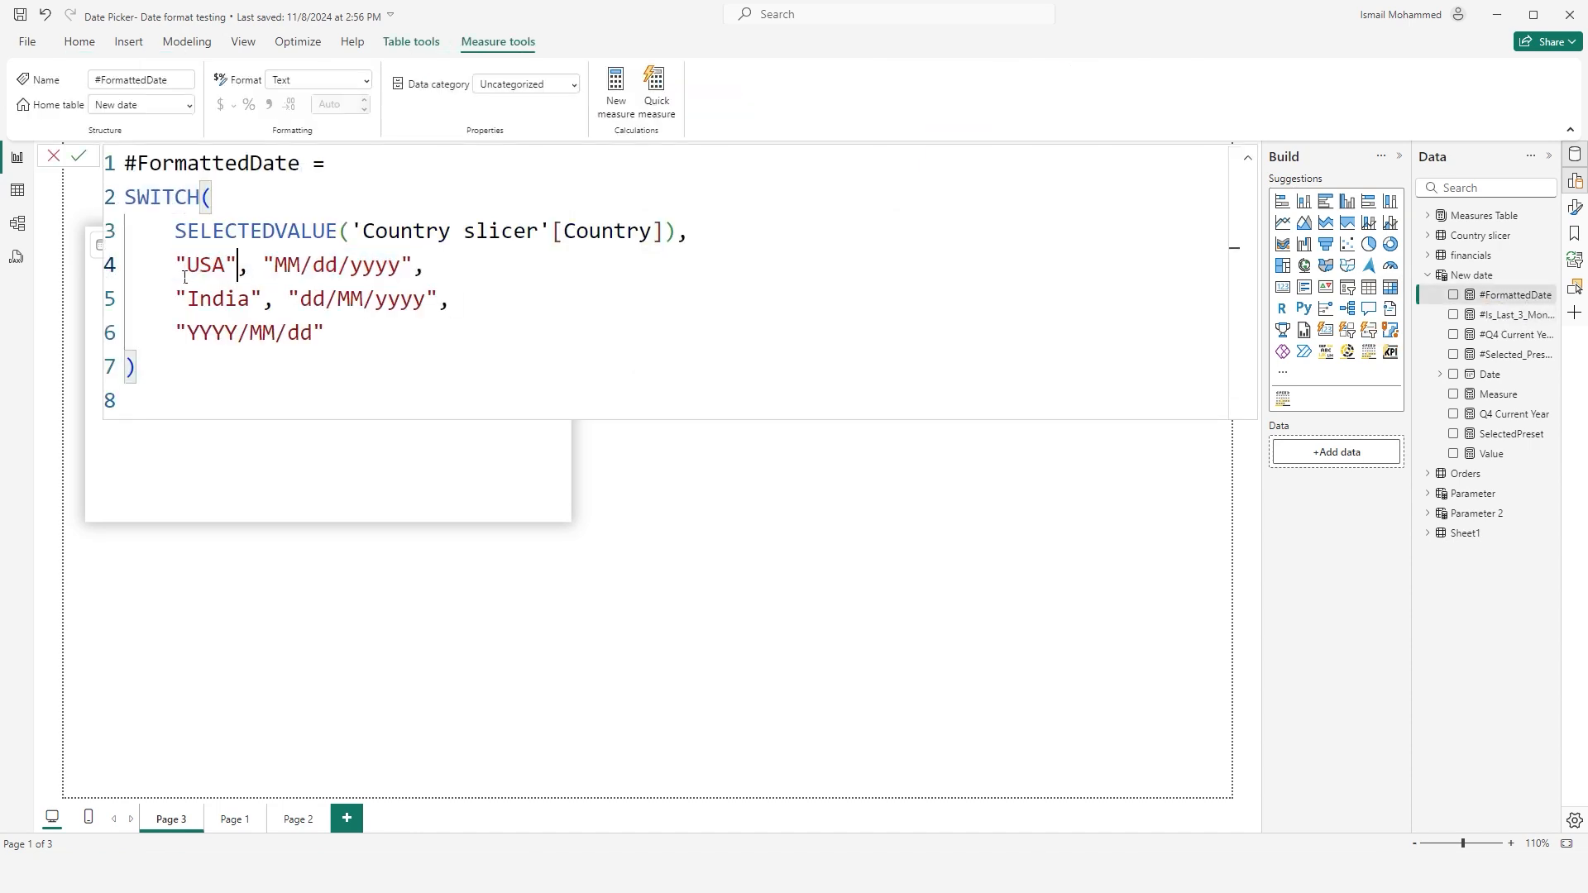
{"action": "left_click_drag", "start_coordinate": [176, 266], "coordinate": [413, 266]}
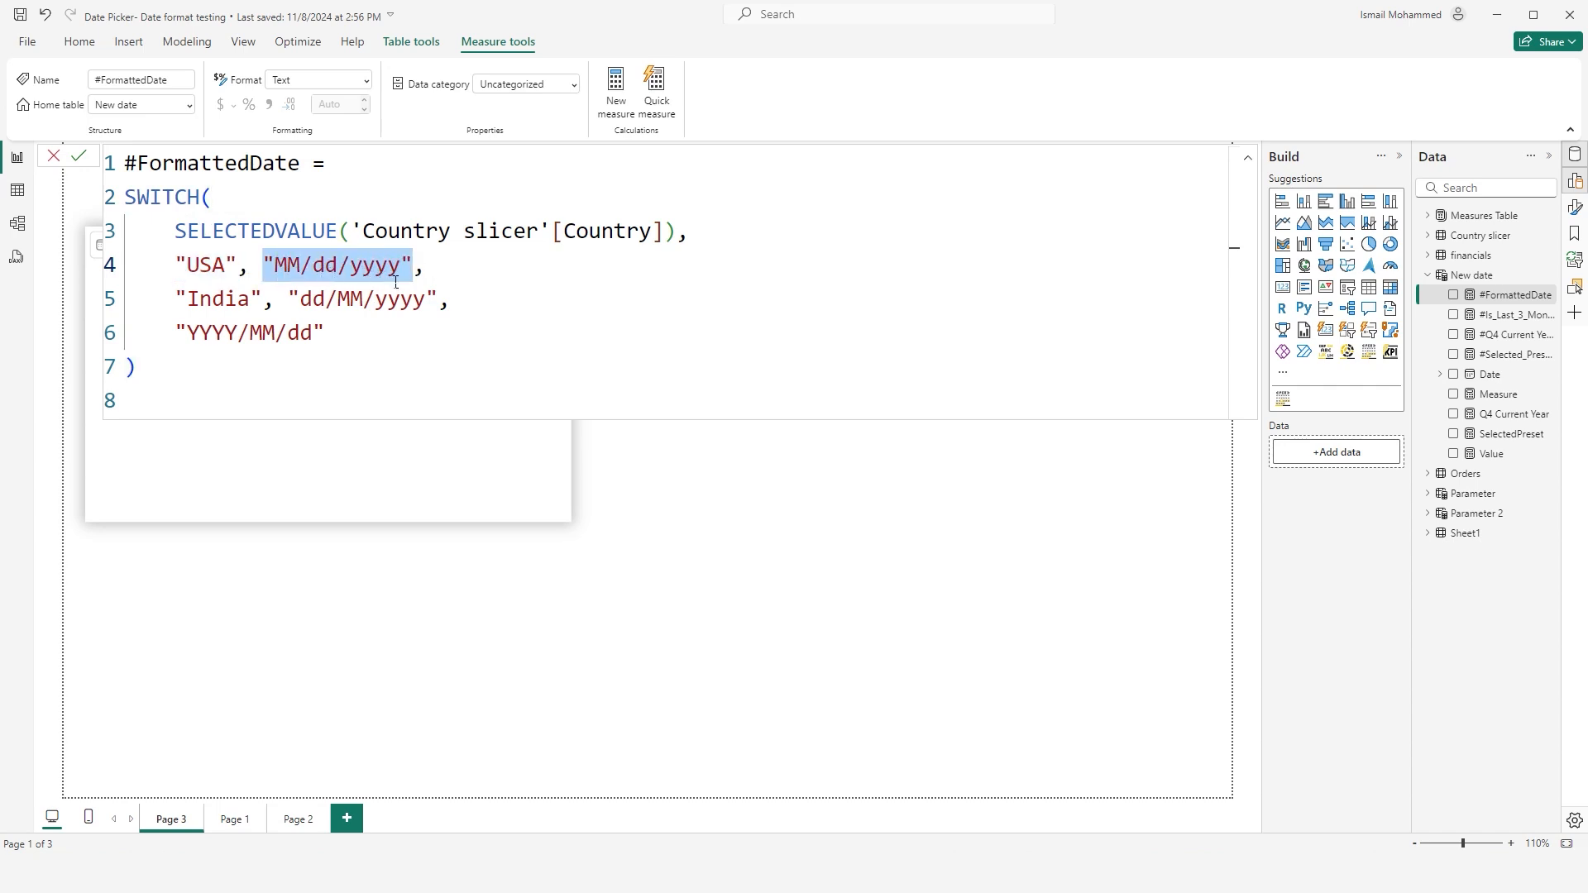
{"action": "left_click_drag", "start_coordinate": [177, 299], "coordinate": [428, 298]}
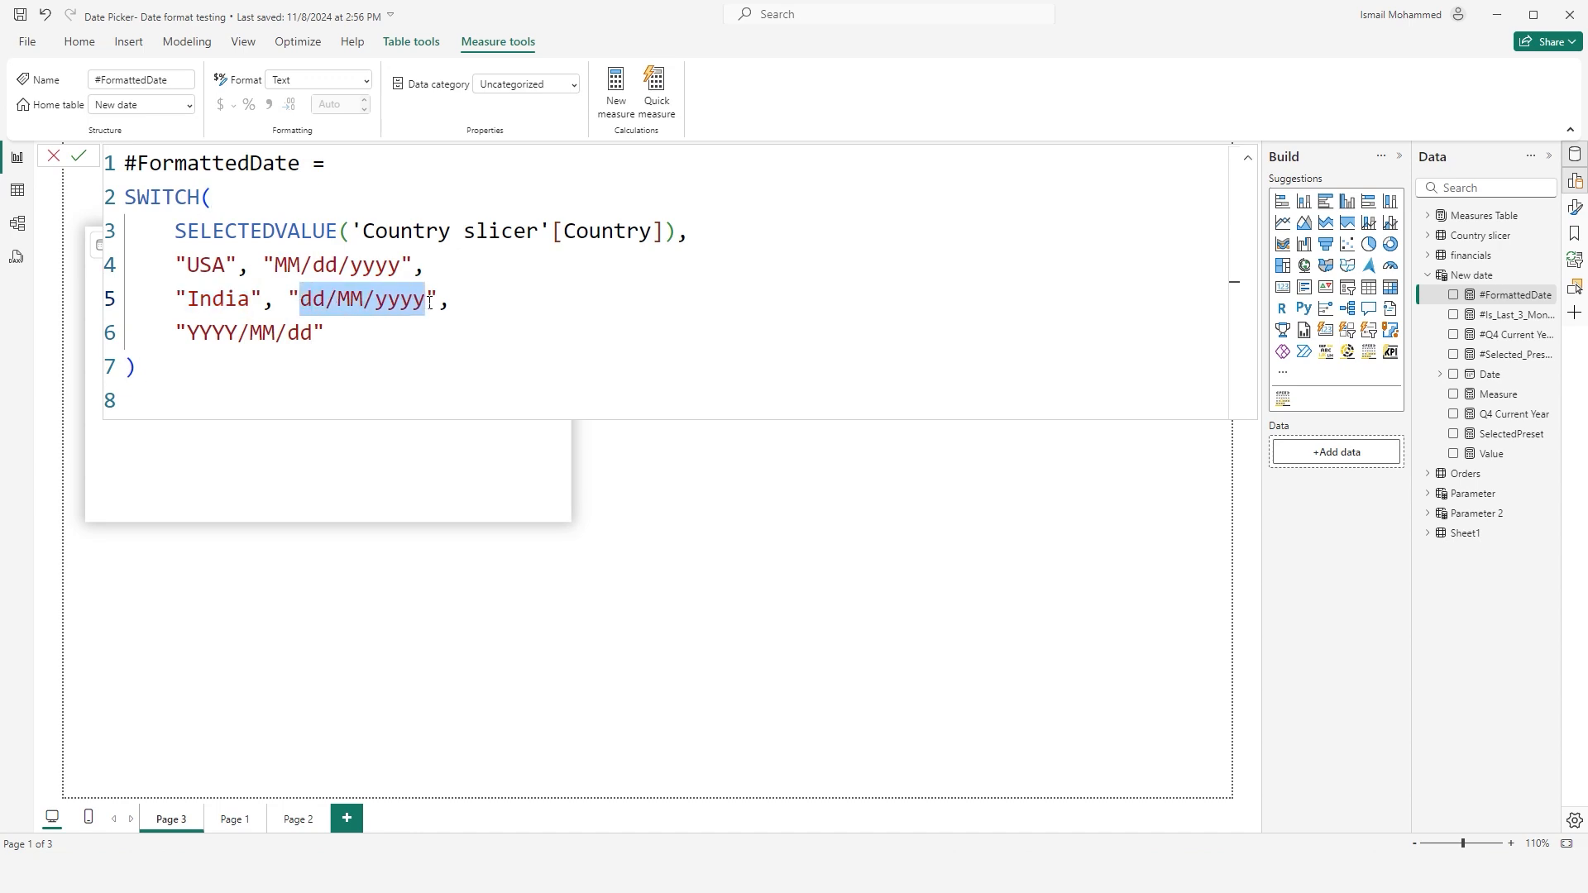
{"action": "left_click", "coordinate": [361, 345]}
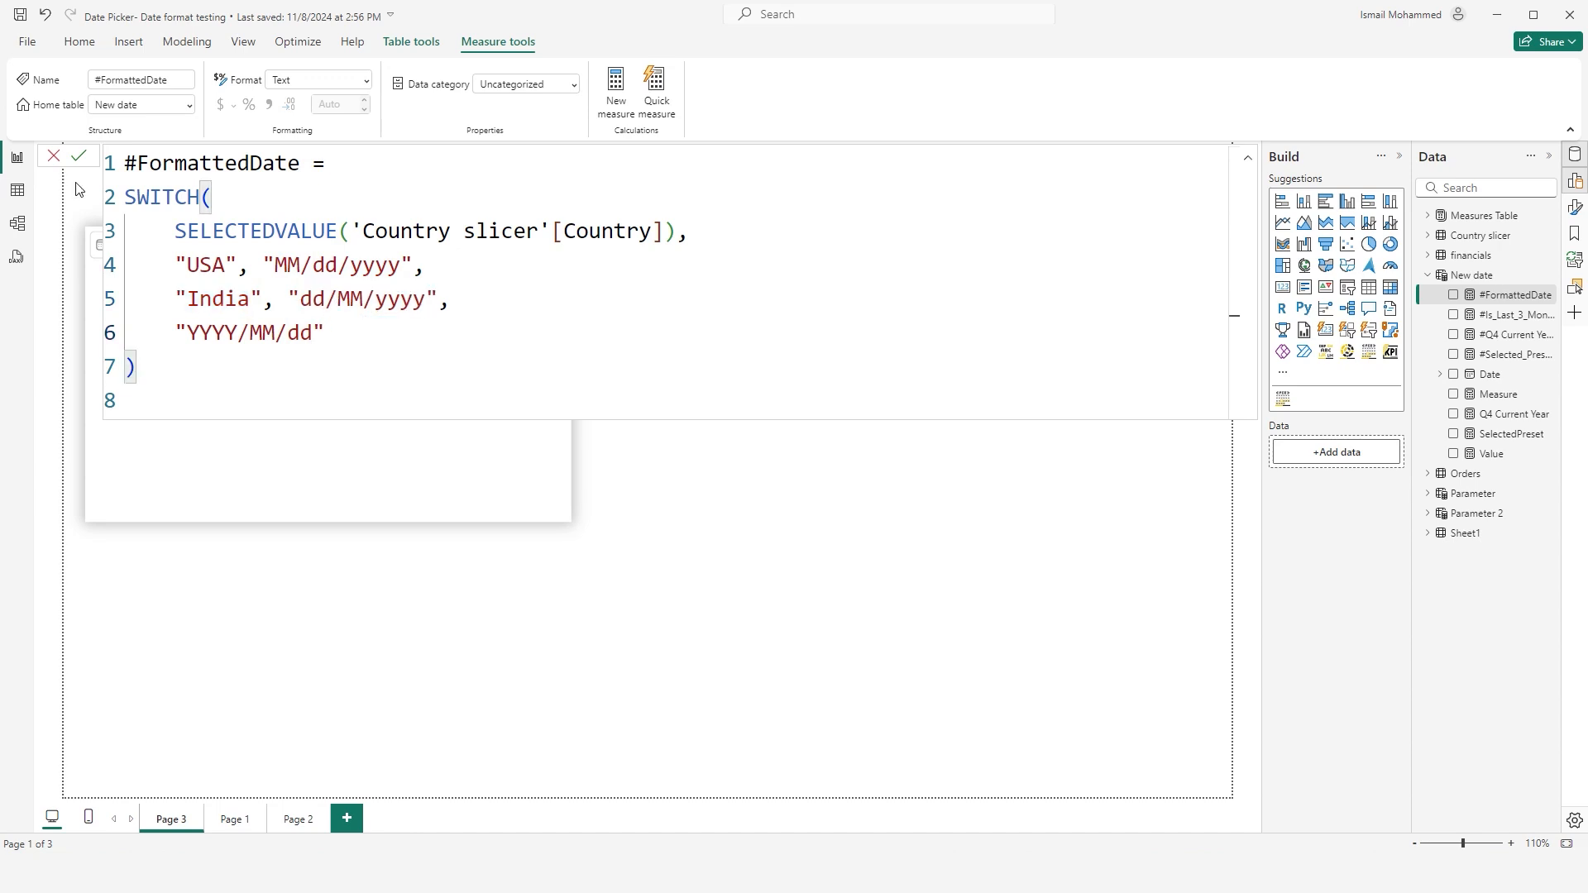
Step: Return to the report and select the date picker visual to bind #FormattedDate as its format
{"action": "left_click", "coordinate": [744, 480]}
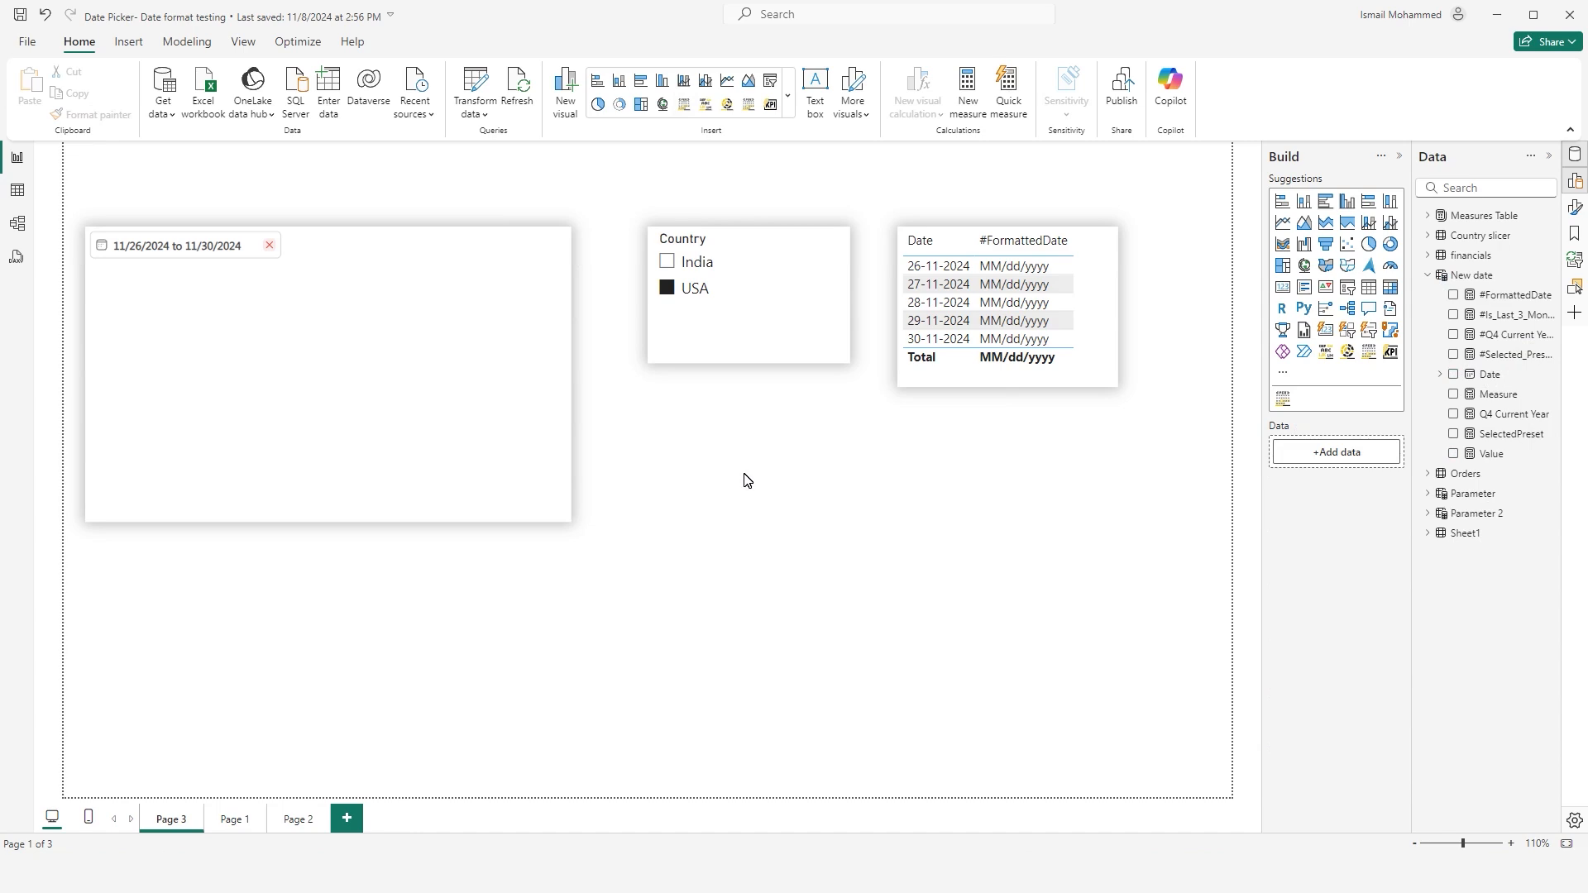
{"action": "left_click", "coordinate": [373, 422]}
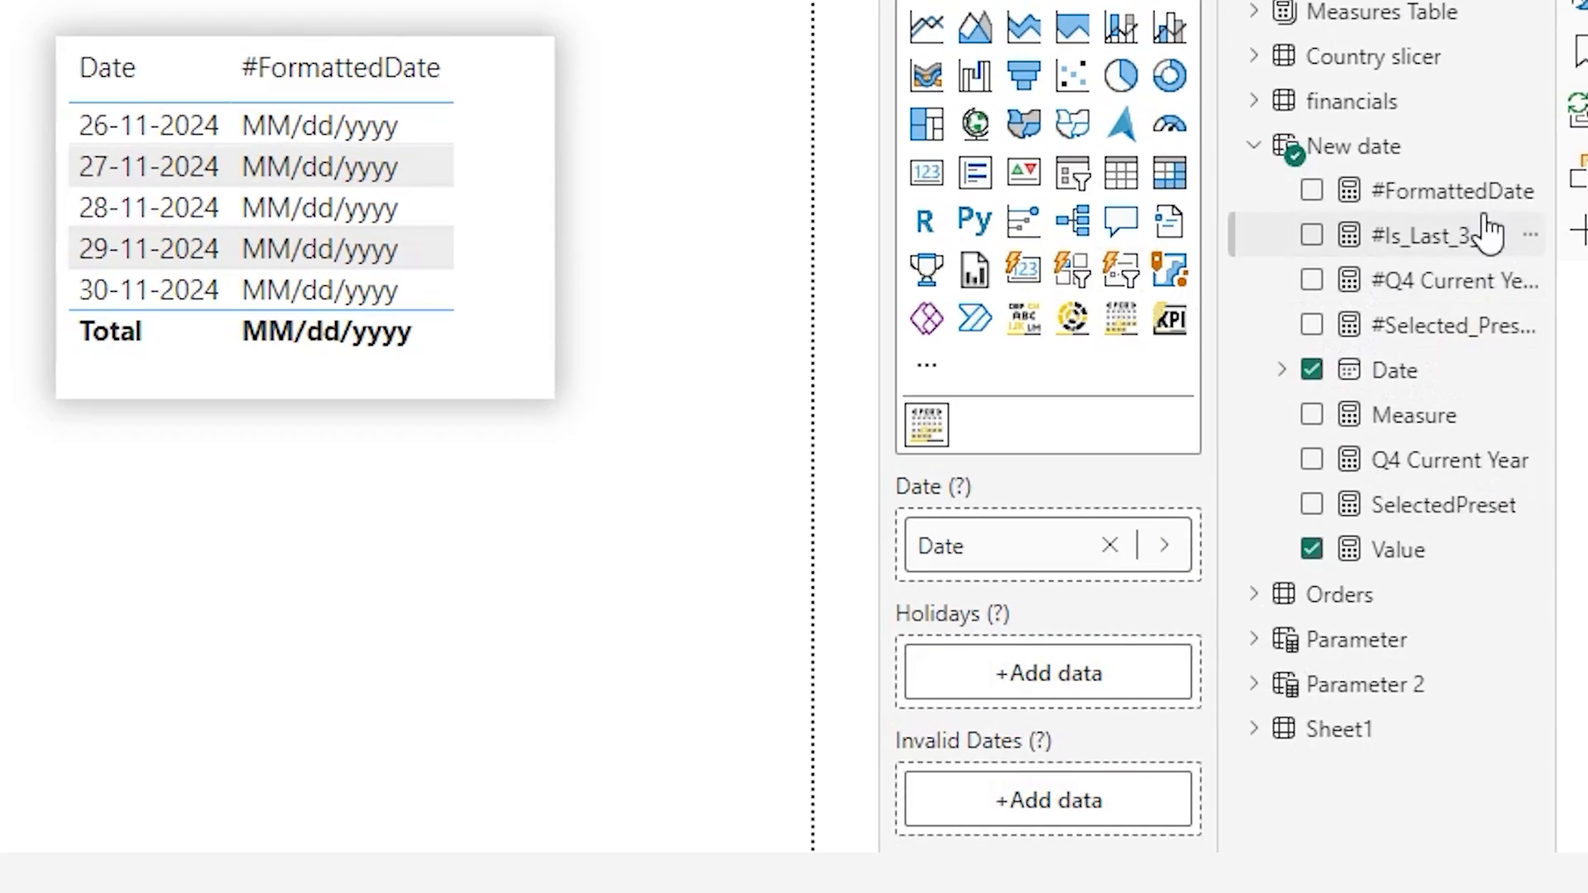
{"action": "left_click_drag", "start_coordinate": [1492, 209], "coordinate": [1061, 711]}
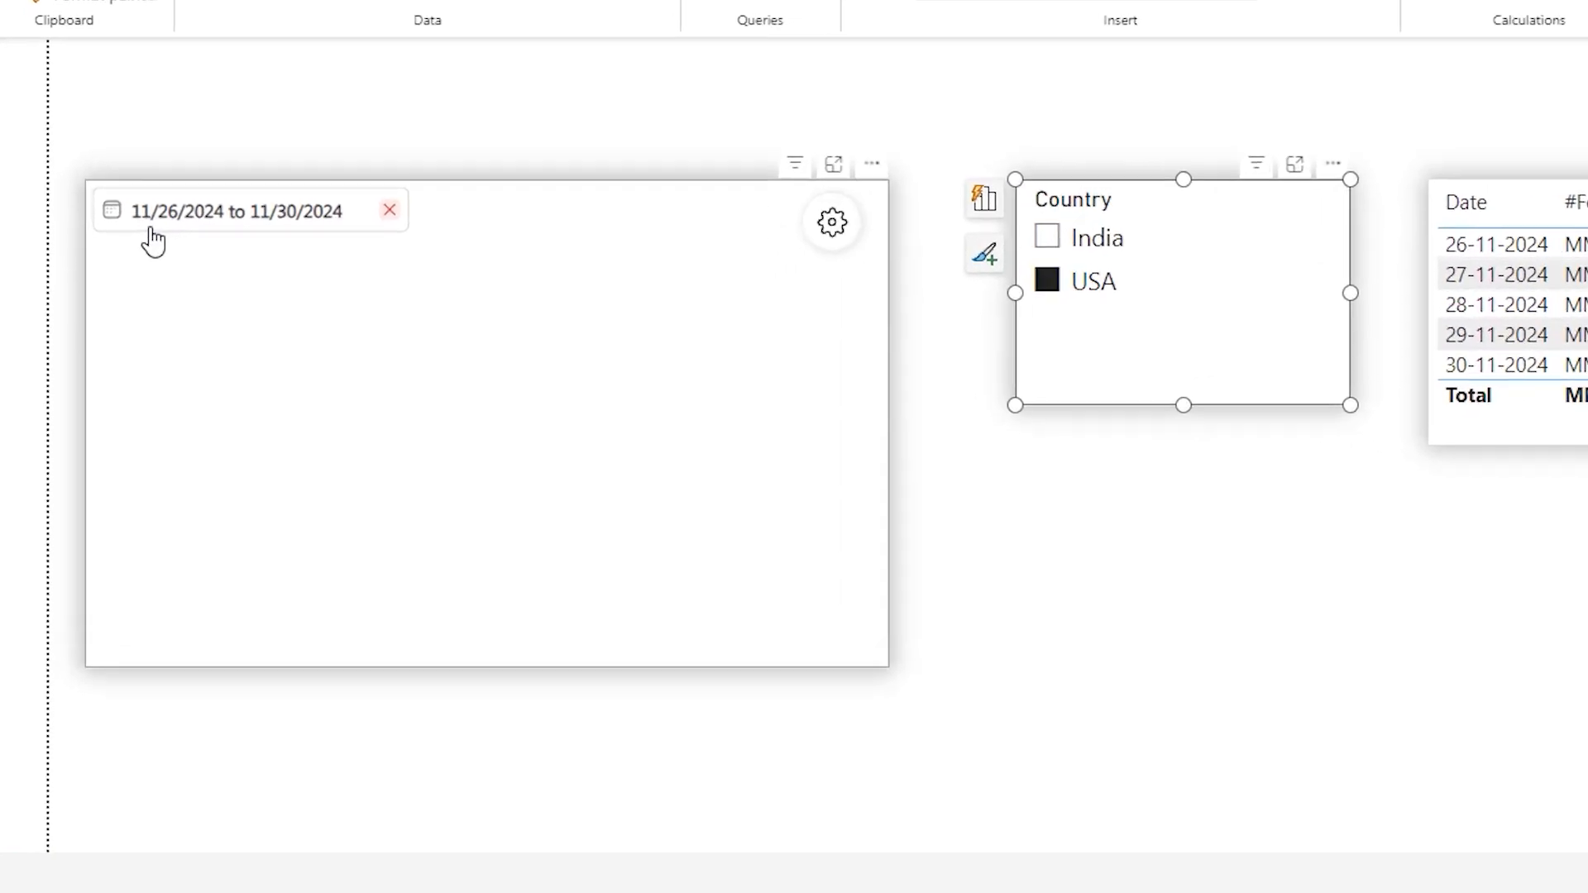
{"action": "mouse_move", "coordinate": [1280, 292]}
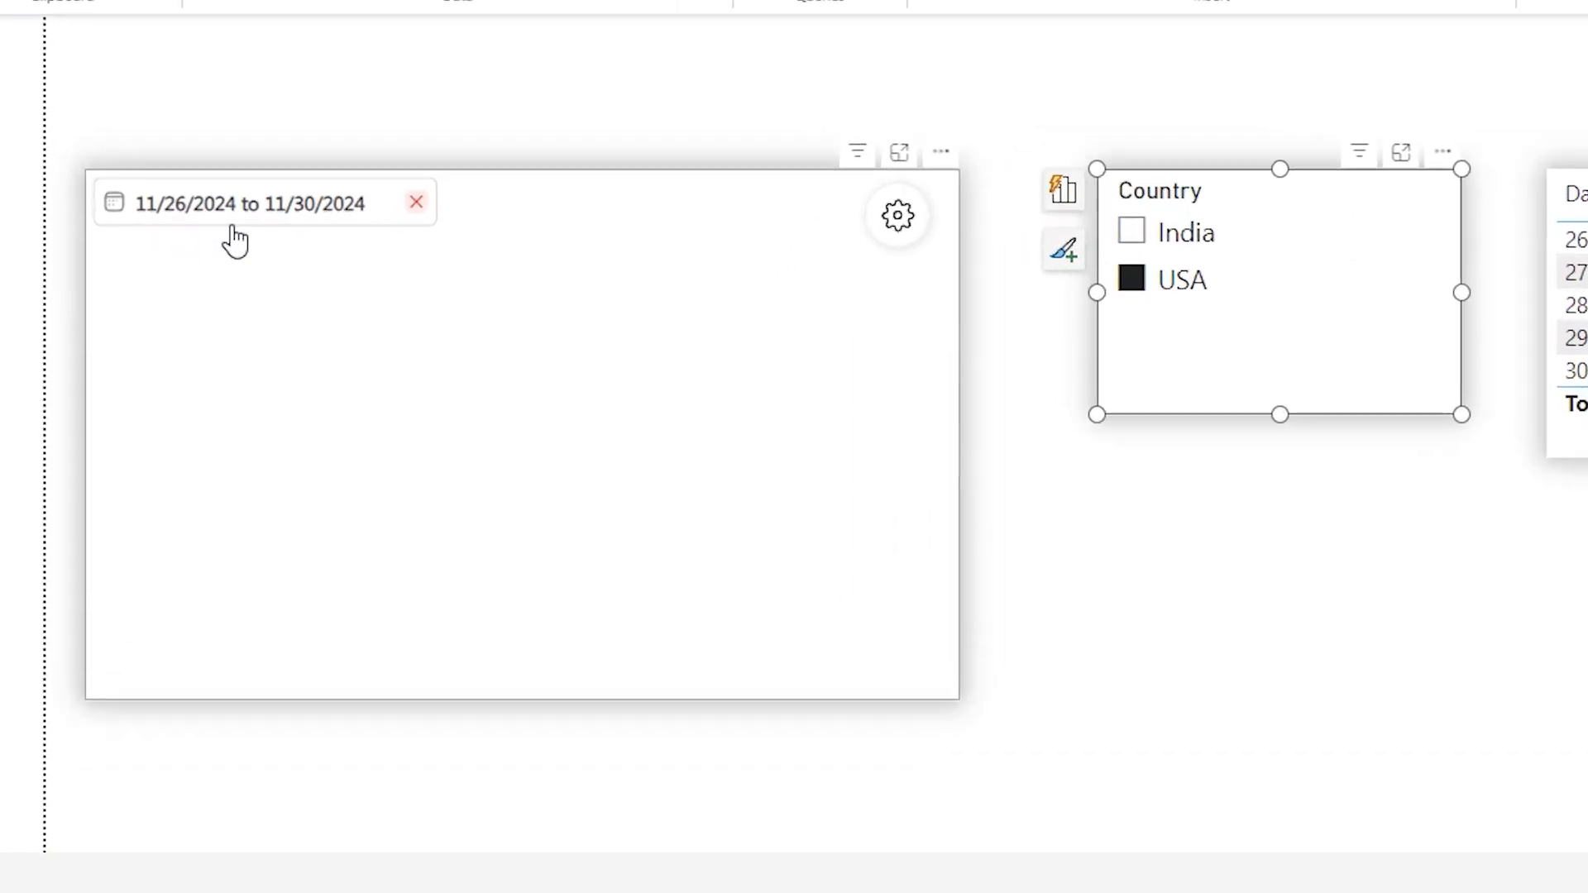
Step: Filter to India so the picker reads 26/11/2024 to 30/11/2024, then select the date picker
{"action": "left_click", "coordinate": [1149, 246]}
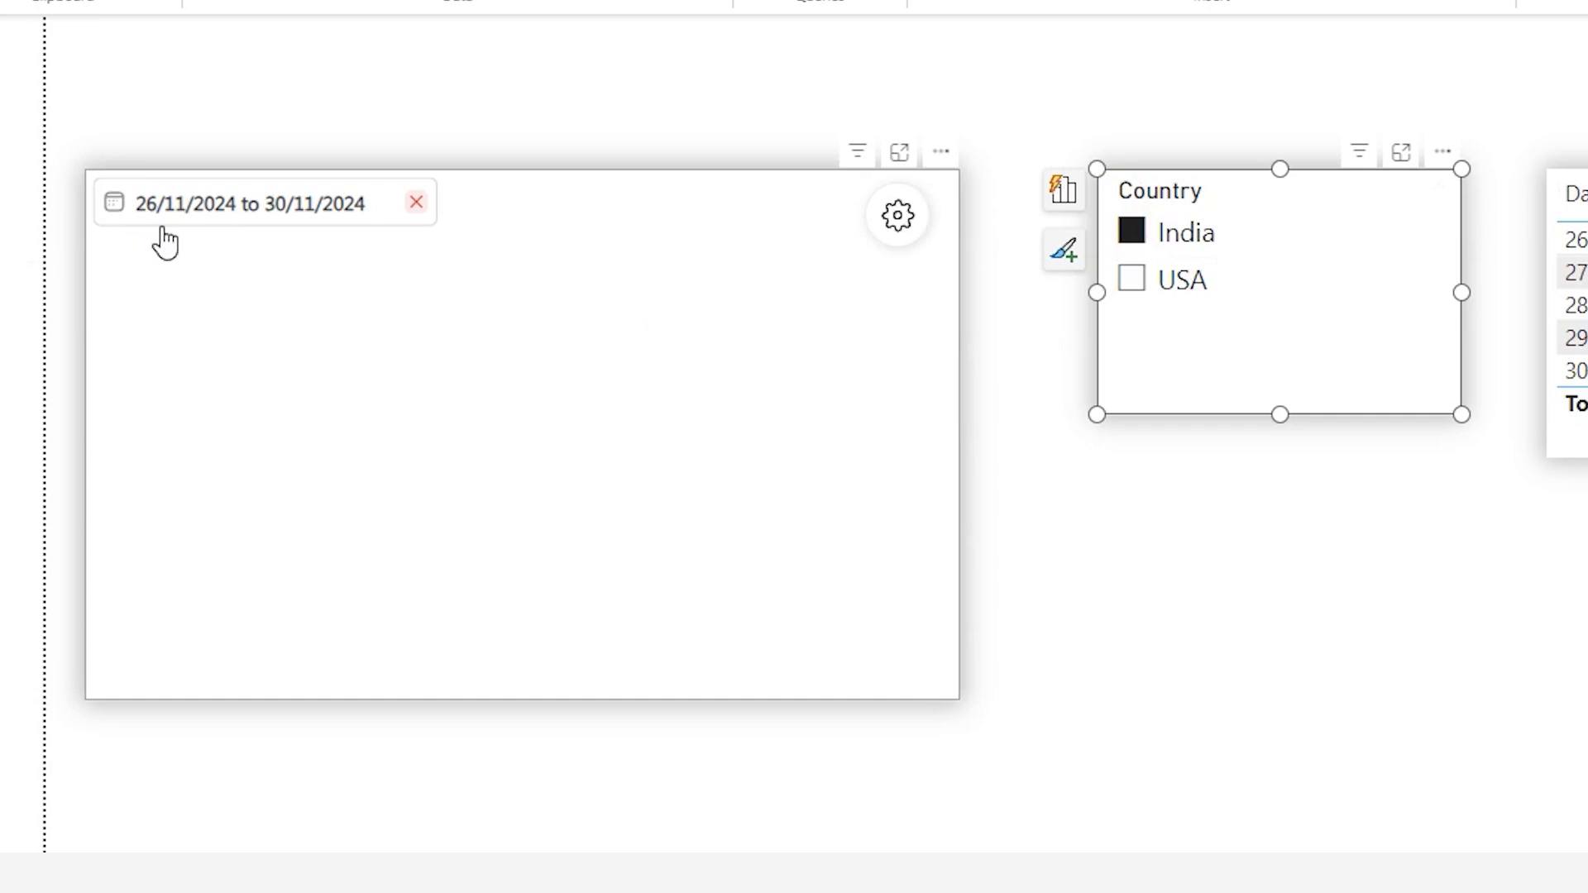
{"action": "left_click", "coordinate": [724, 302]}
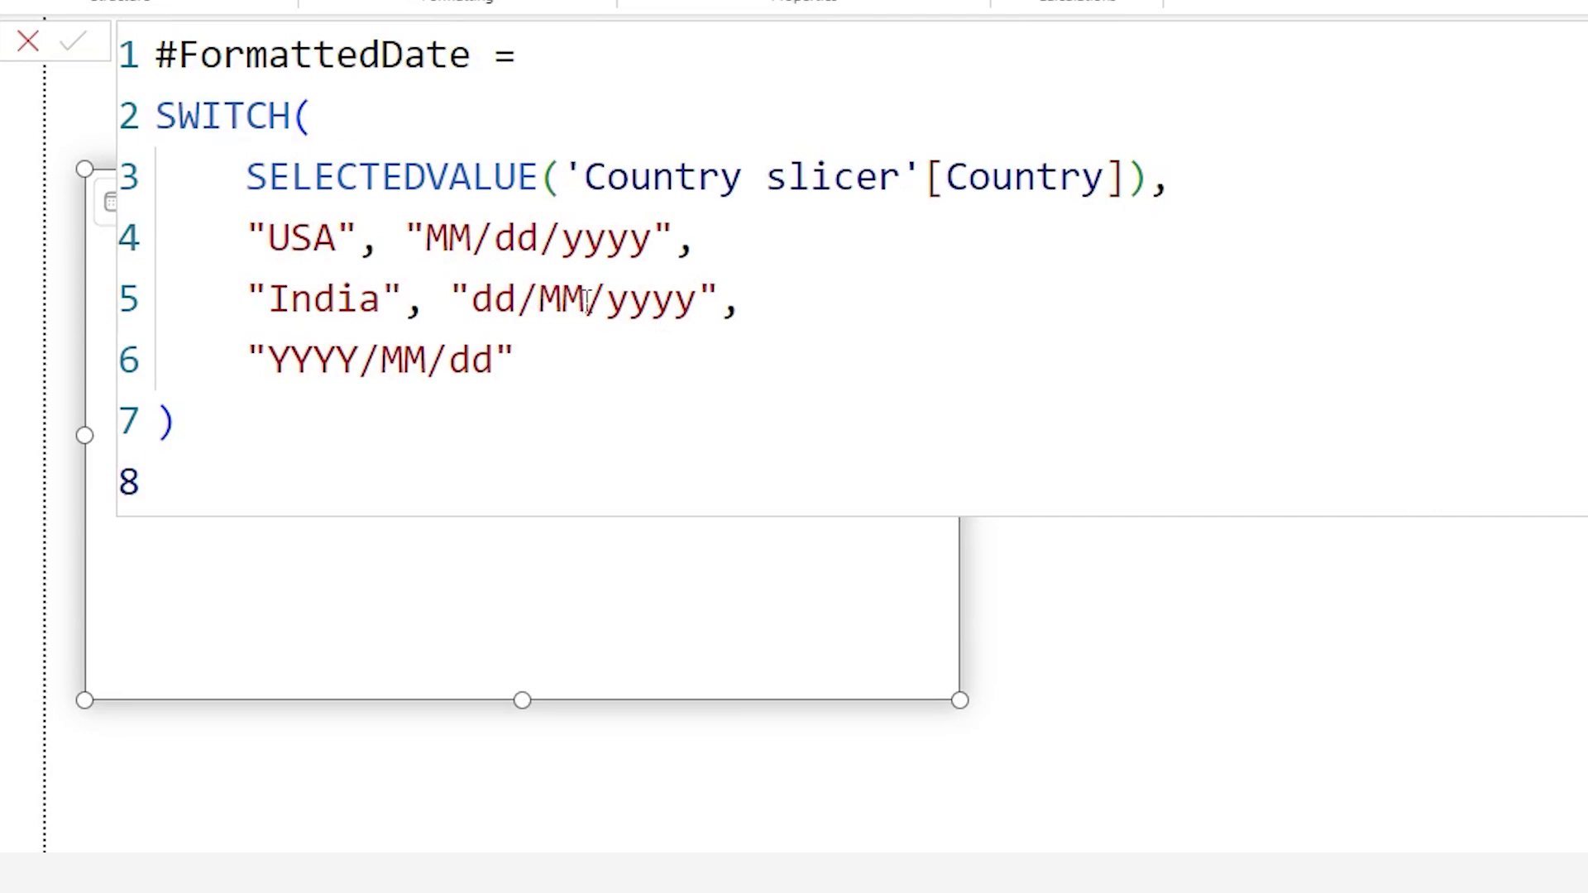
Step: Change India's format on line 5 to "dd/MMM/yyyy" and commit, giving 26/Nov/2024 to 30/Nov/2024
{"action": "left_click", "coordinate": [587, 302]}
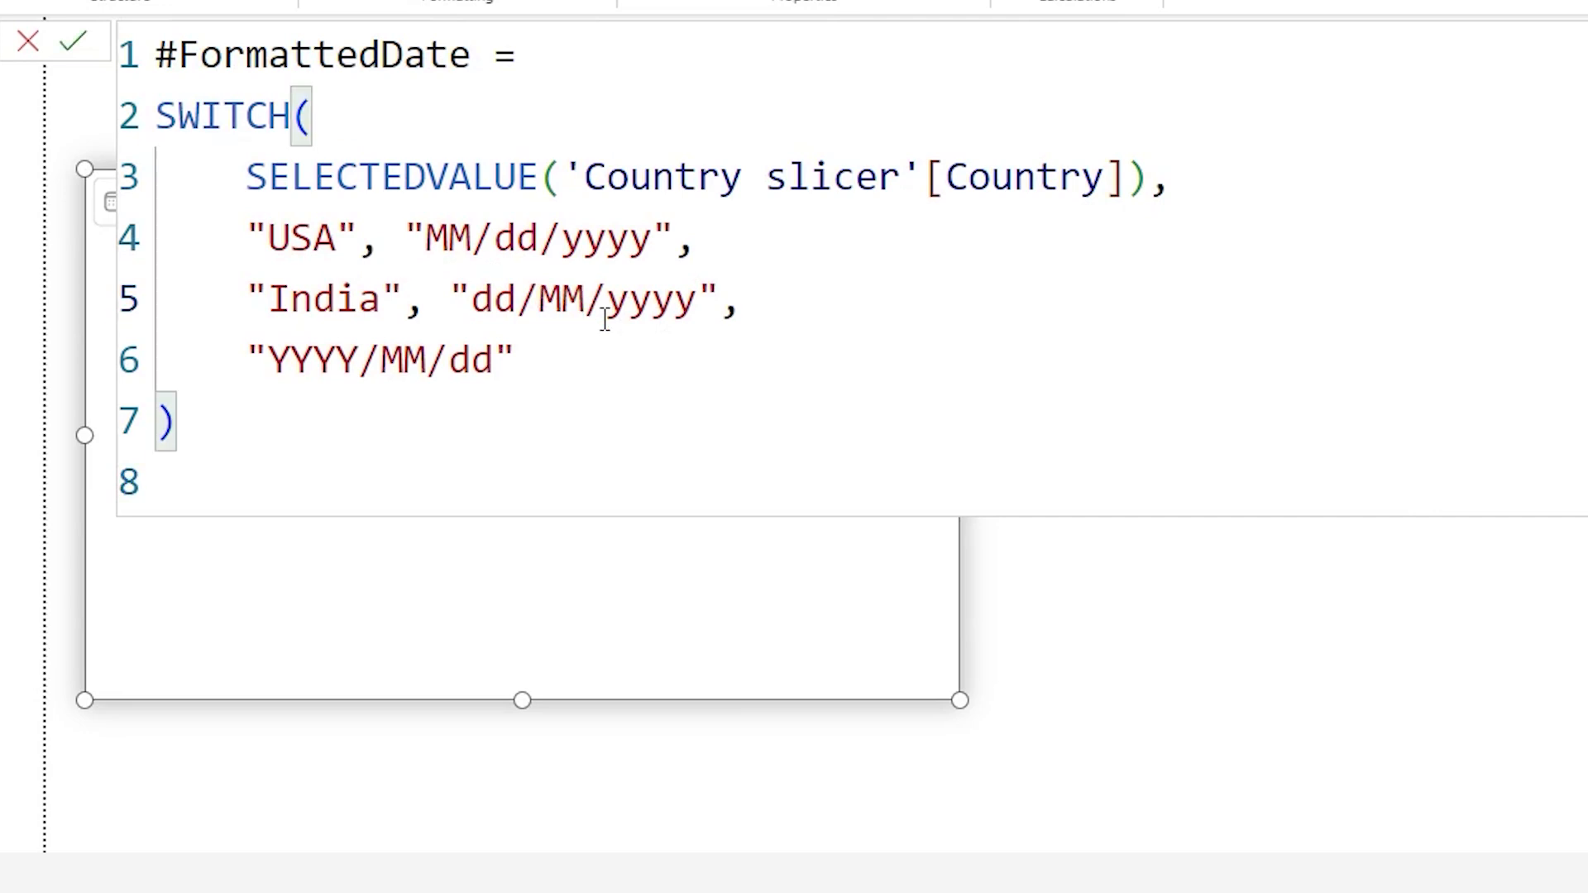
{"action": "type", "text": "M"}
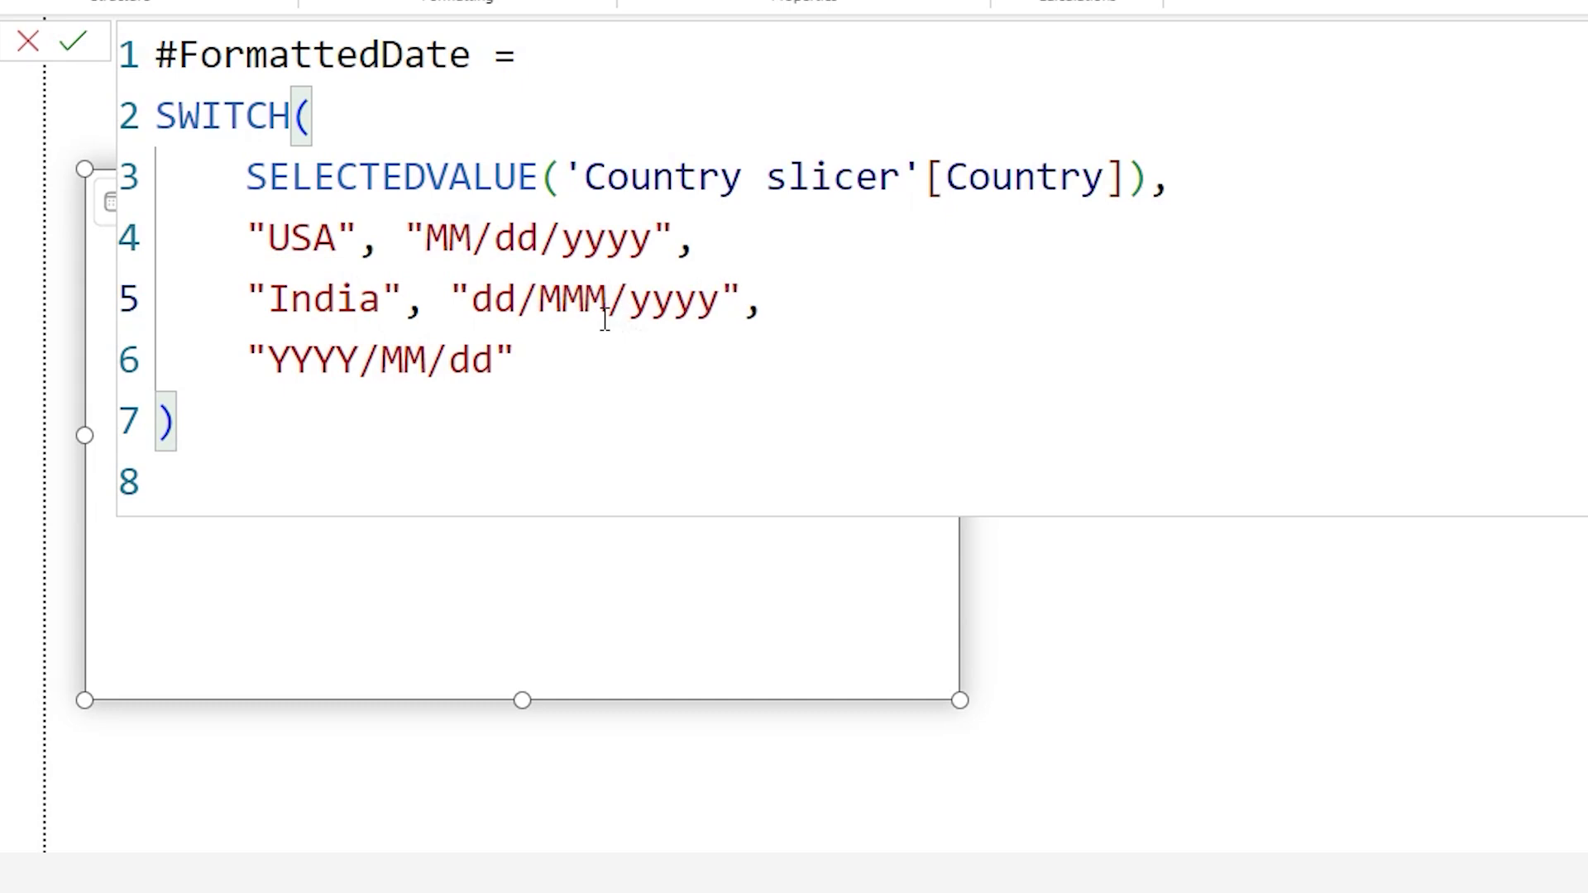
{"action": "left_click", "coordinate": [72, 48]}
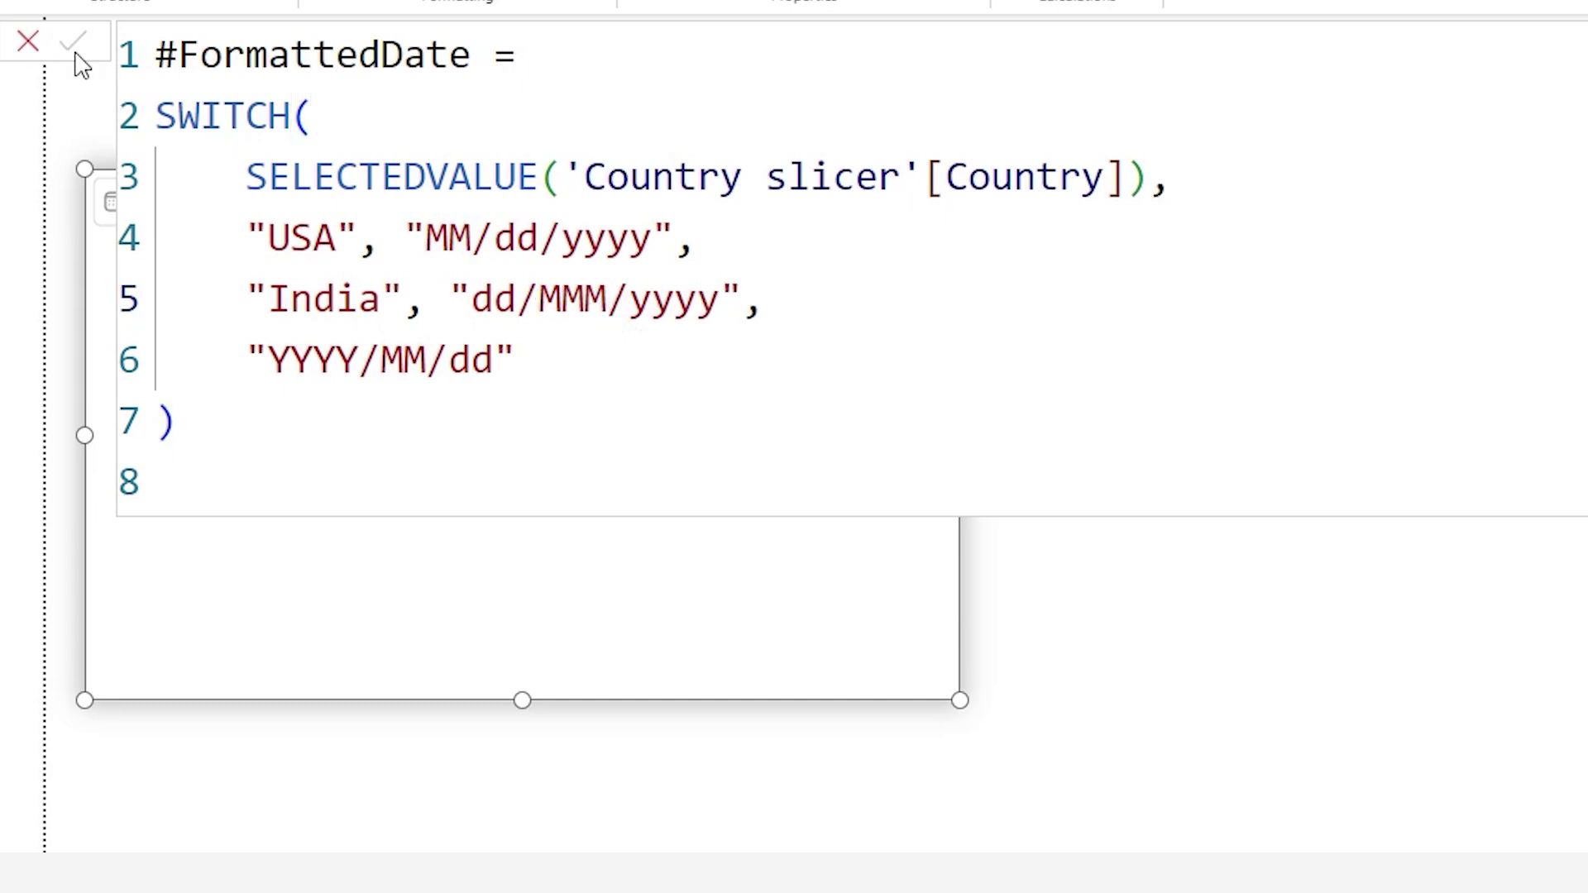
{"action": "left_click", "coordinate": [30, 45]}
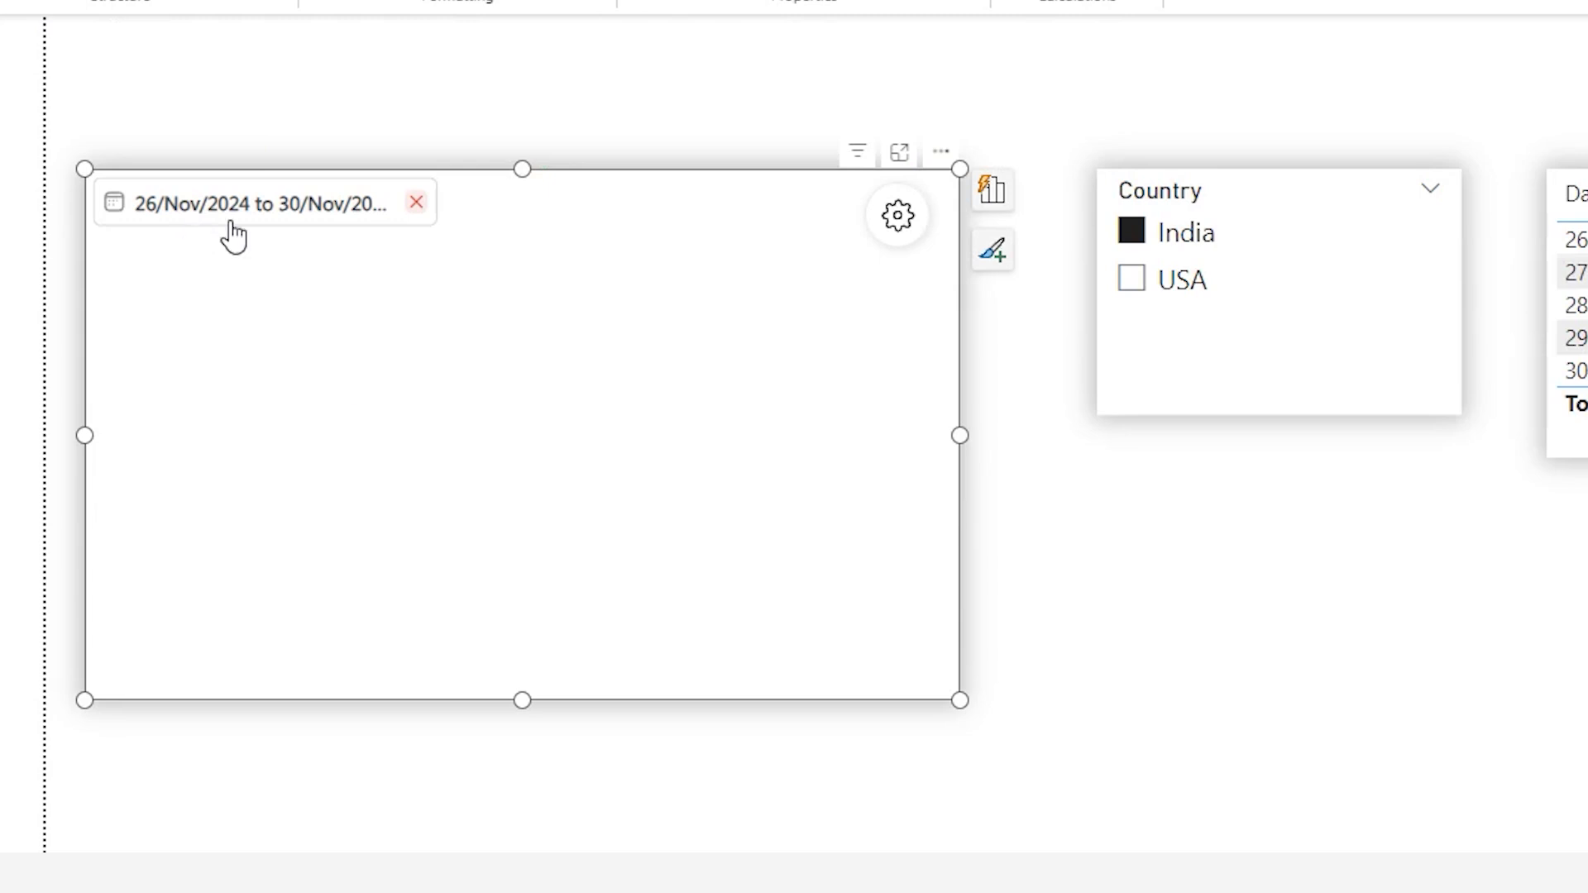
Step: Choose USA in the Country slicer to show month-first numeric dates
{"action": "left_click", "coordinate": [1132, 280]}
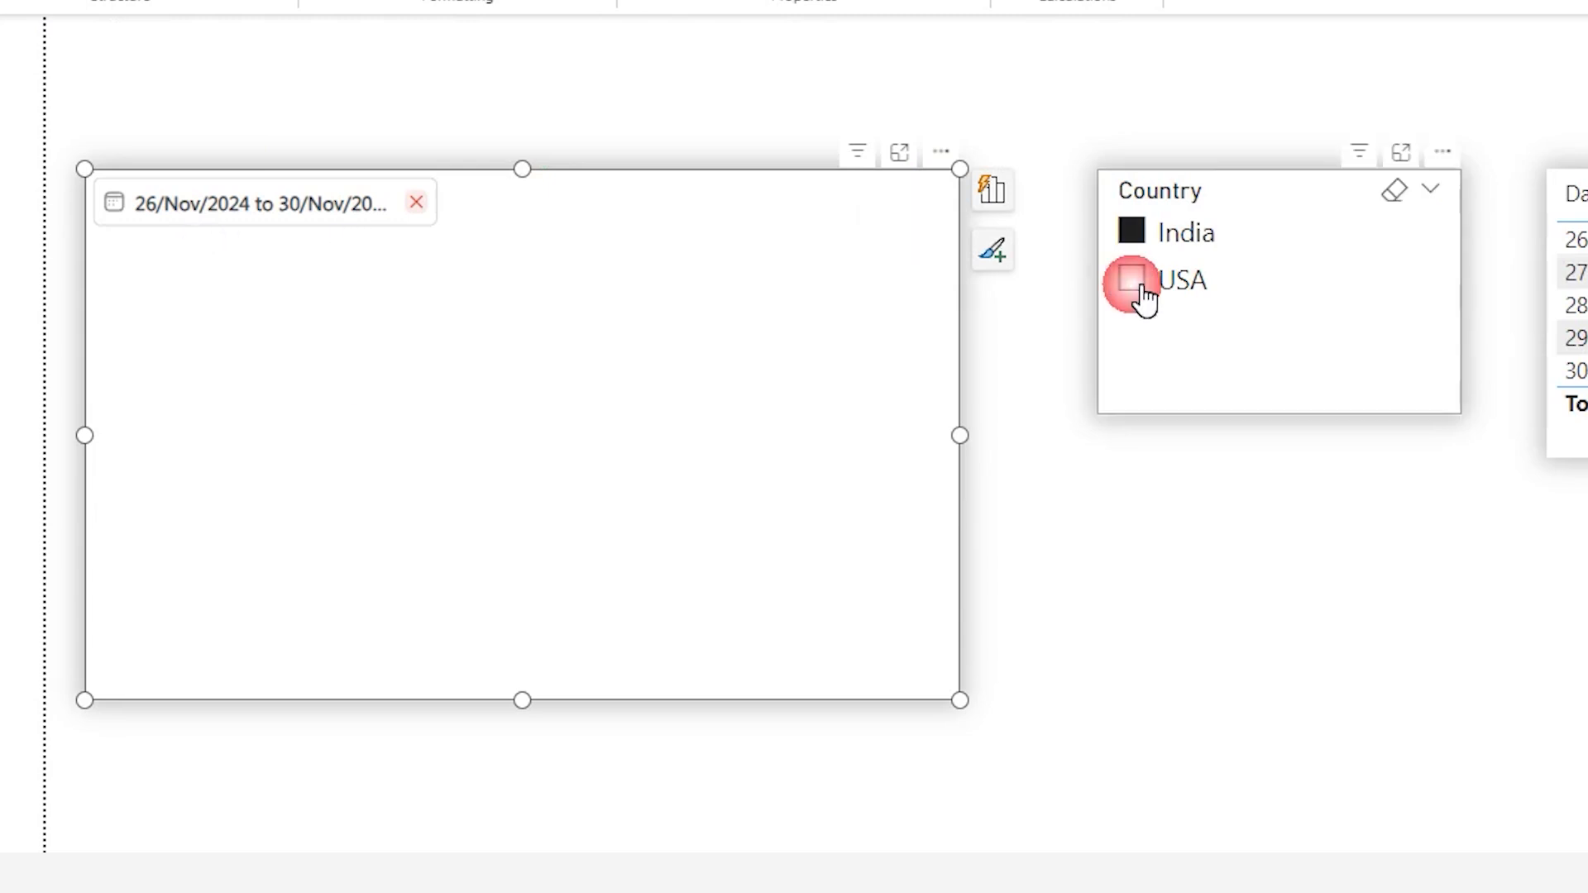